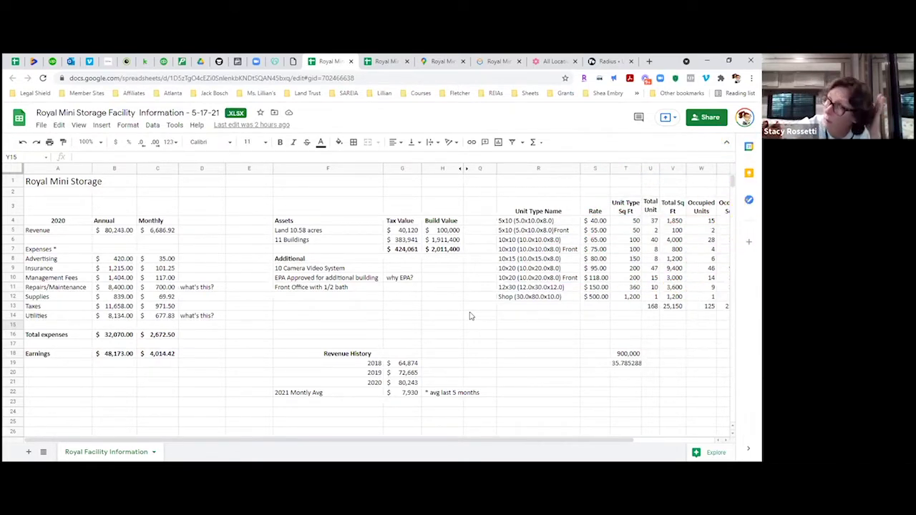
Open the Royal Mini Storage Deal Analyzer and review the purchase price, loan terms, Current column figures and initial clean-out cost.
left_click(386, 61)
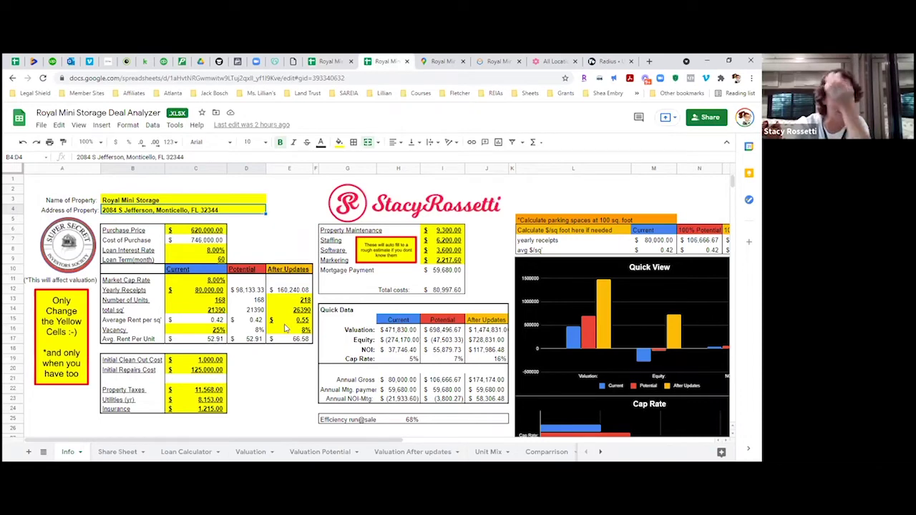
left_click(201, 232)
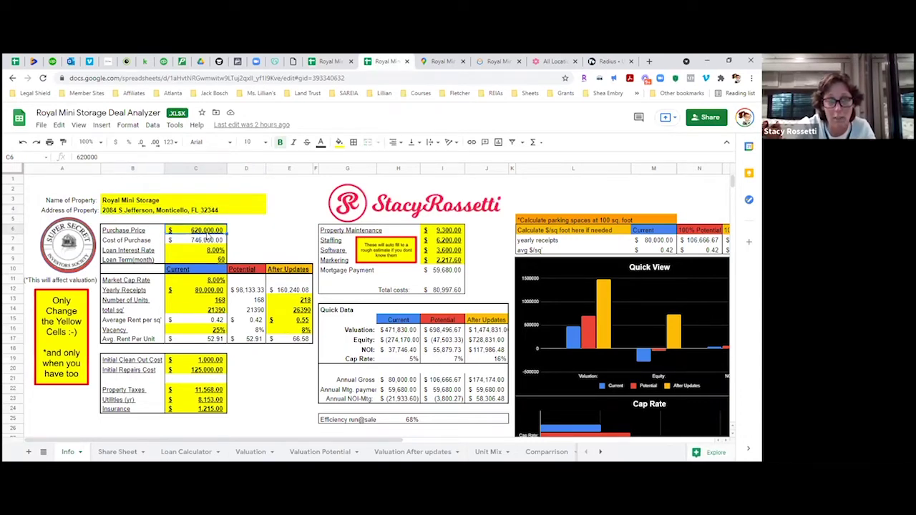
left_click(211, 252)
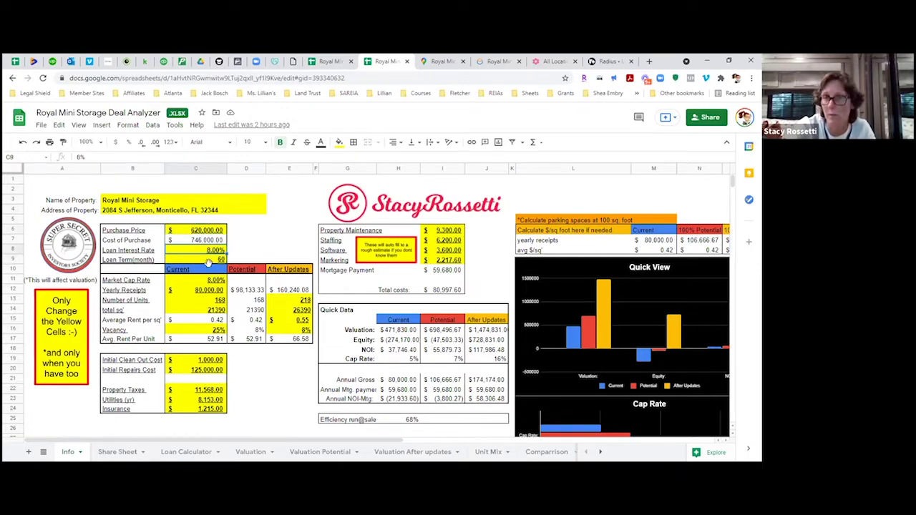
left_click(208, 261)
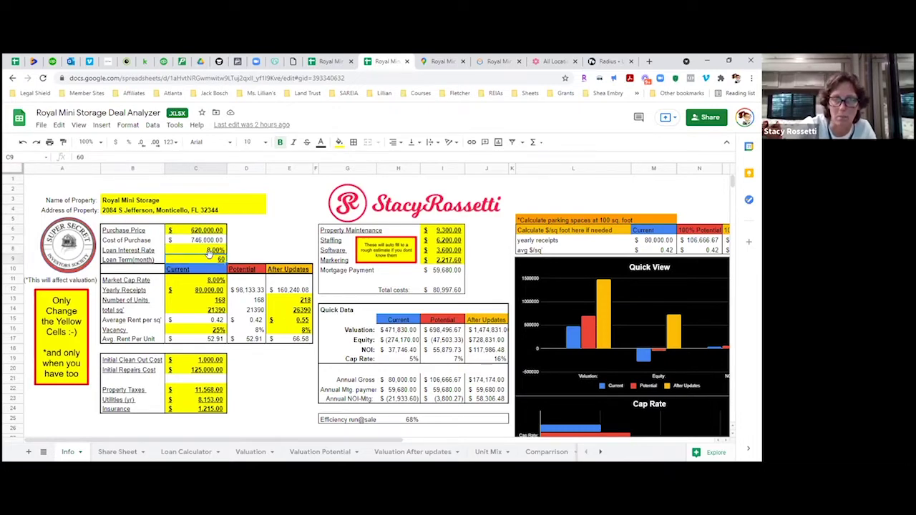
left_click(216, 281)
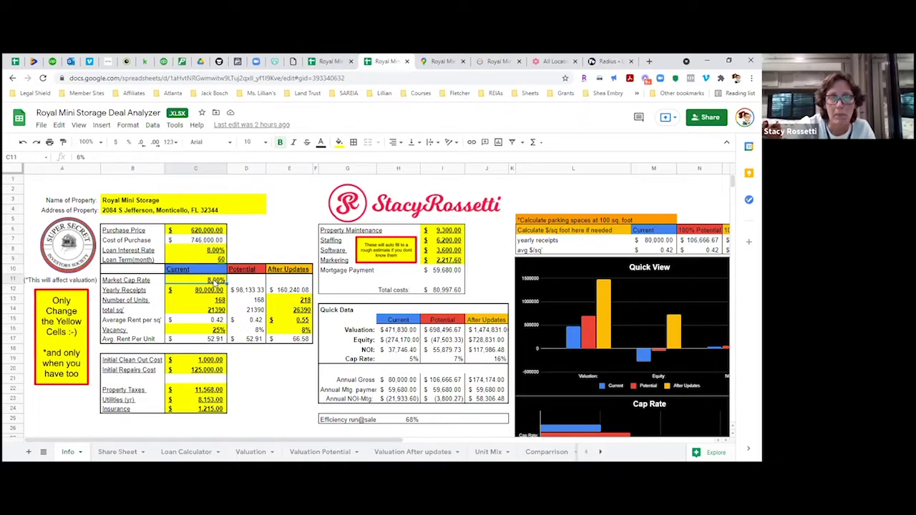
left_click(212, 294)
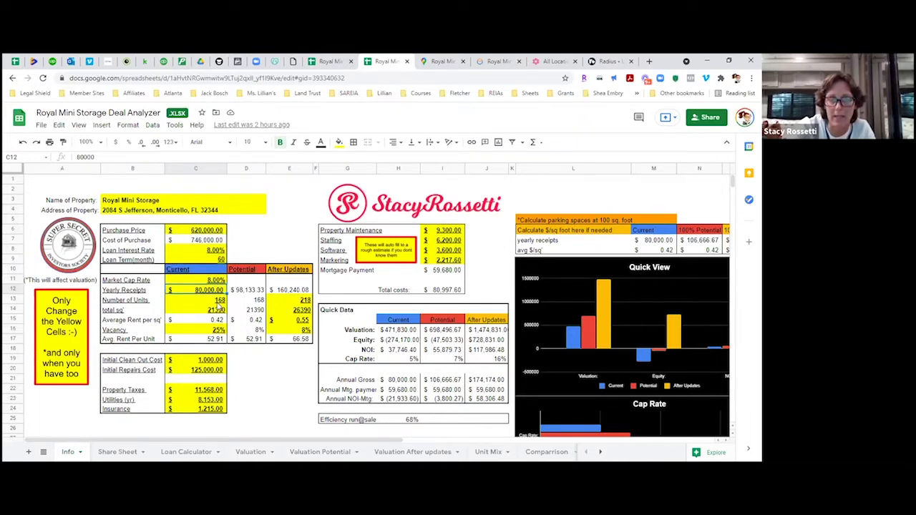
left_click(216, 301)
left_click(217, 312)
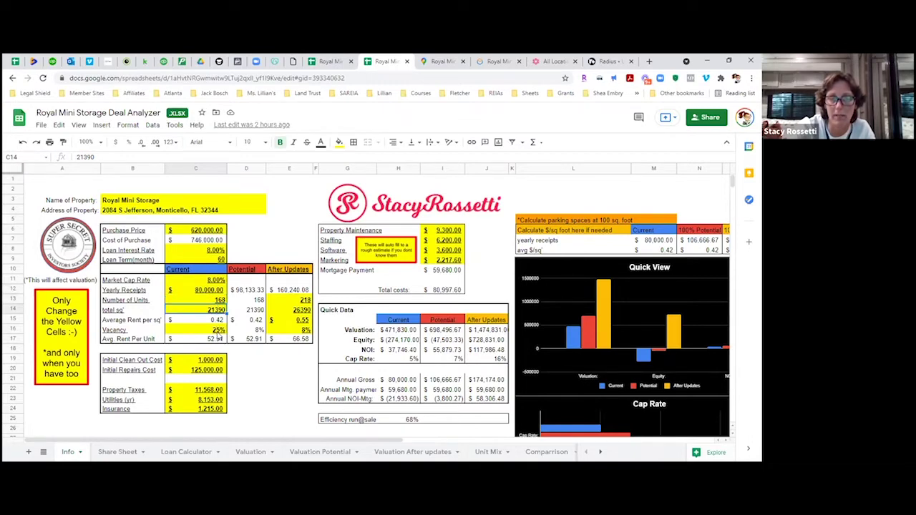
left_click(218, 331)
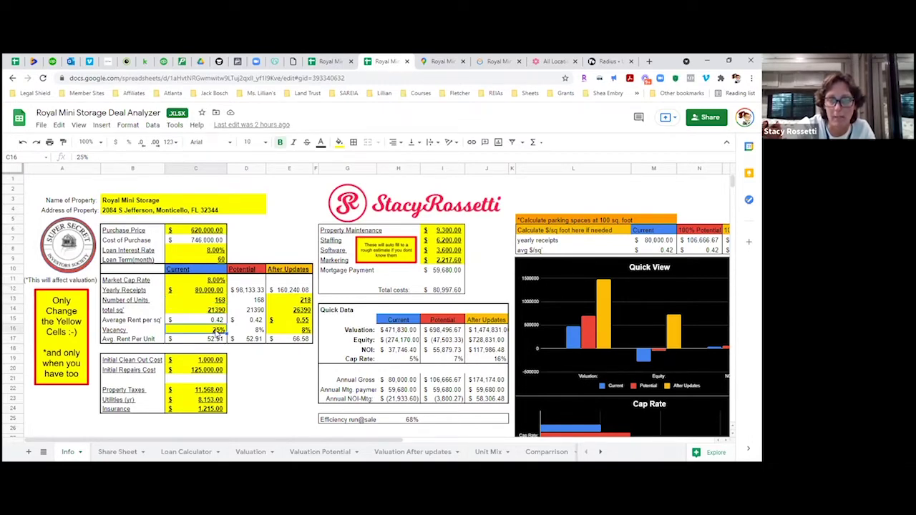
left_click(223, 321)
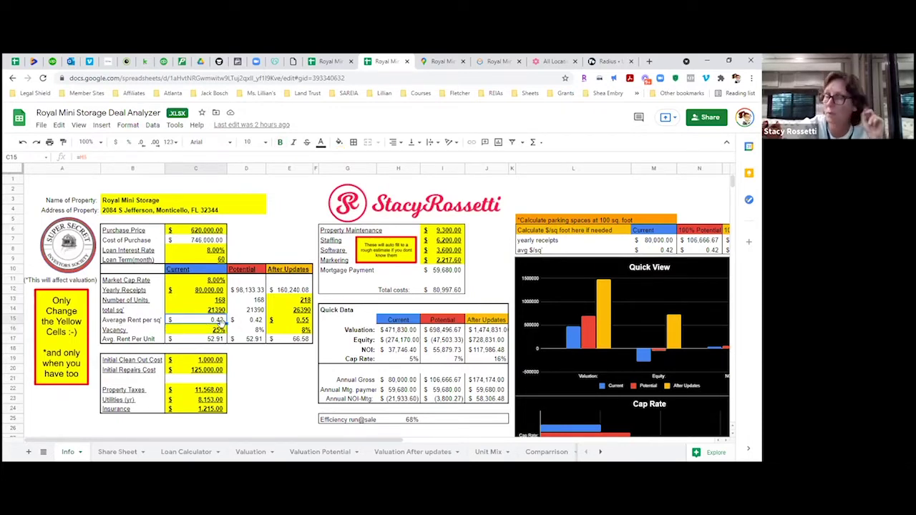
left_click(211, 341)
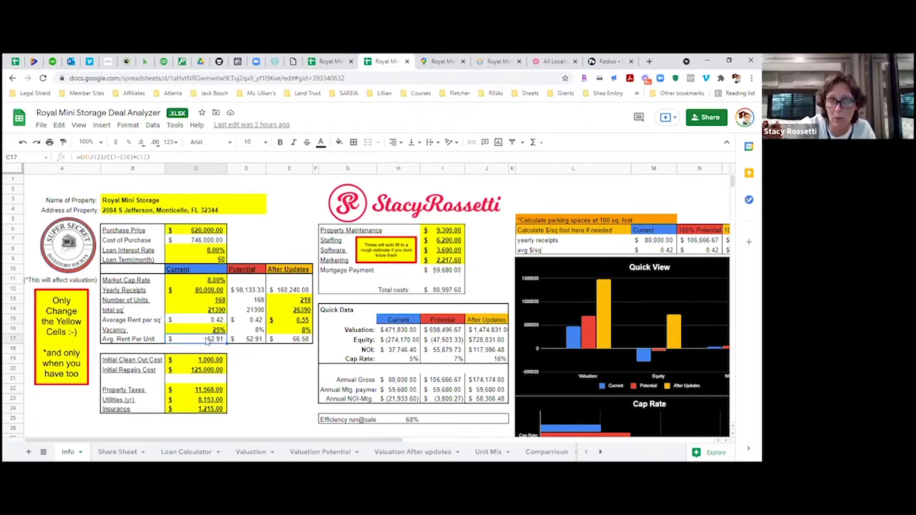
left_click(205, 362)
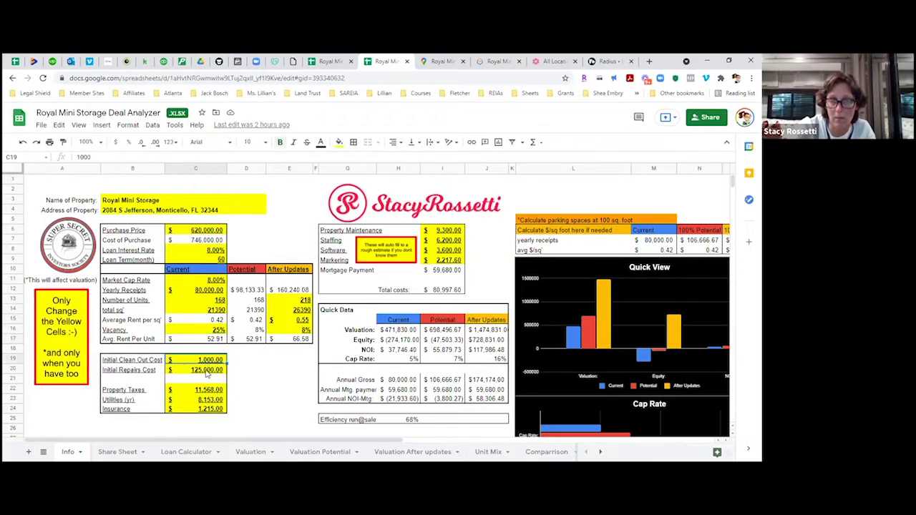
Set the Initial Repairs Cost to $1,000.
left_click(206, 375)
type("100")
key("Return")
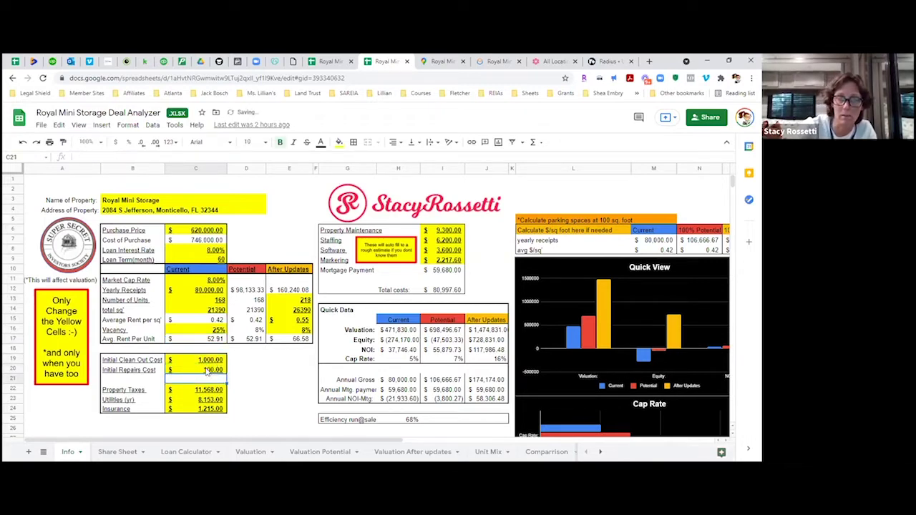
left_click(216, 370)
double_click(220, 369)
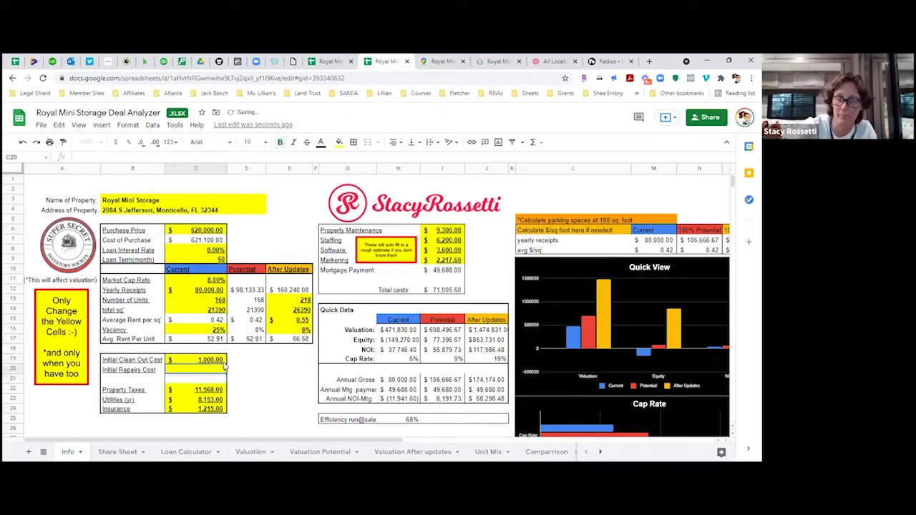
type("000")
key("Return")
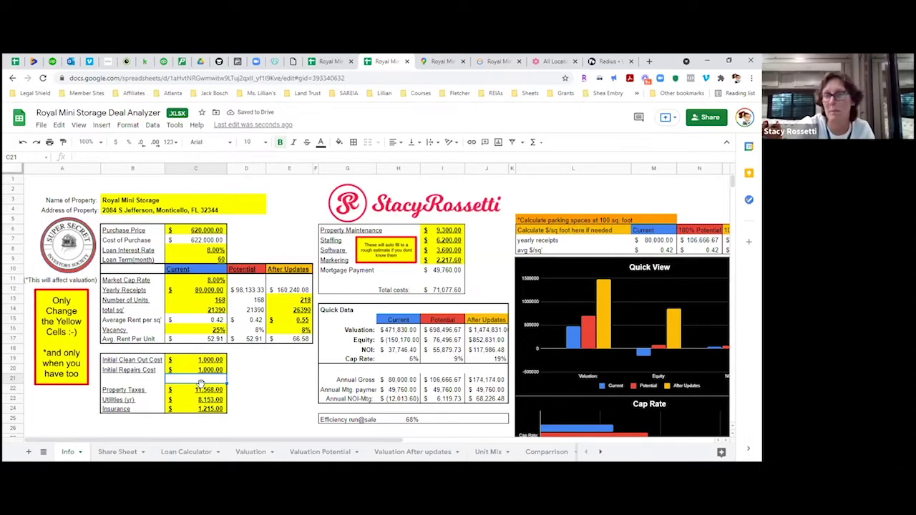
Replace the Initial Repairs Cost with $5,000.
left_click(208, 372)
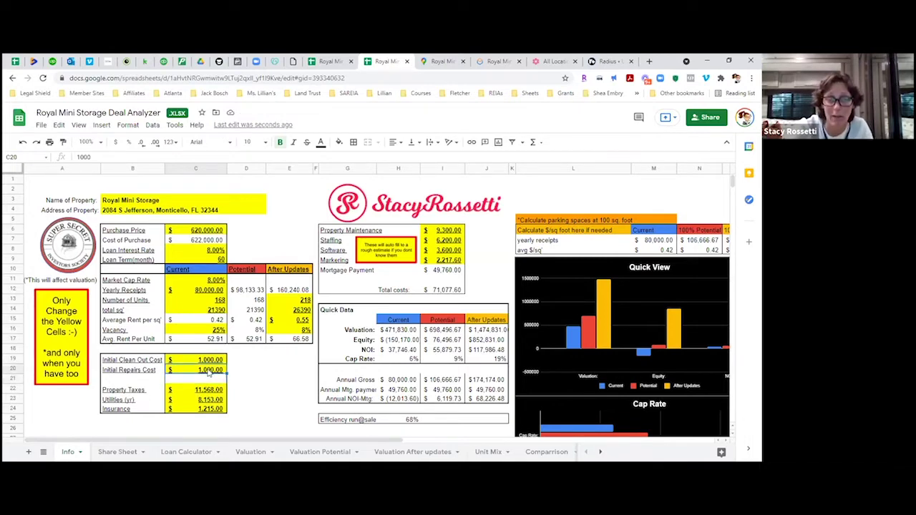
key("Delete")
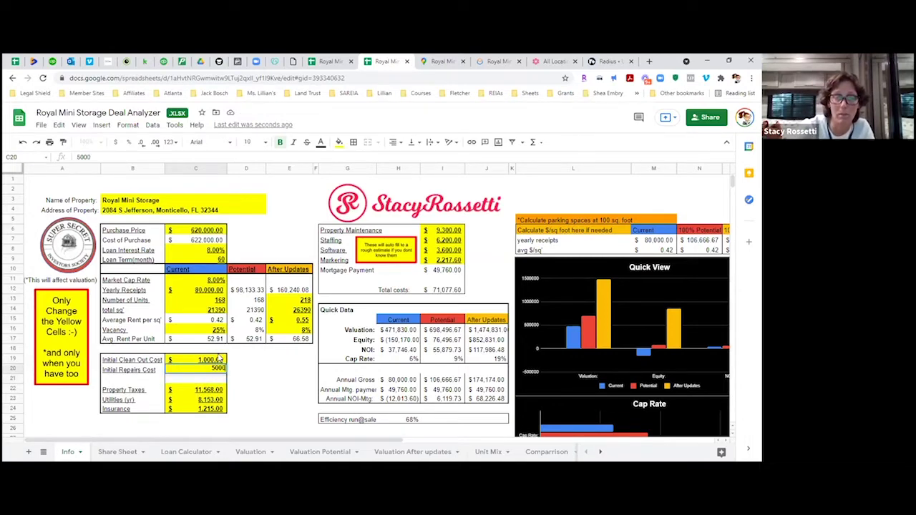
type("5000")
key("Return")
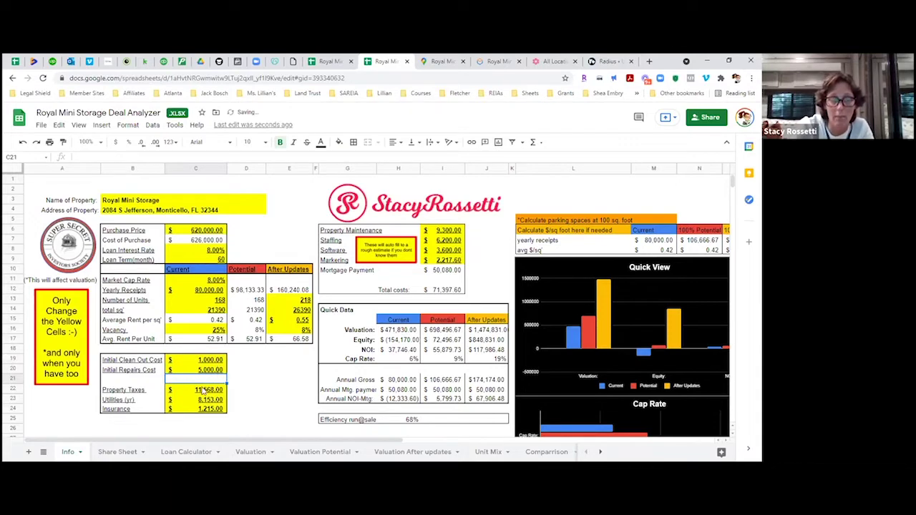
Review the utilities and insurance costs, then compare current vacancy with the Potential vacancy, rent per square foot and yearly receipts.
left_click(211, 400)
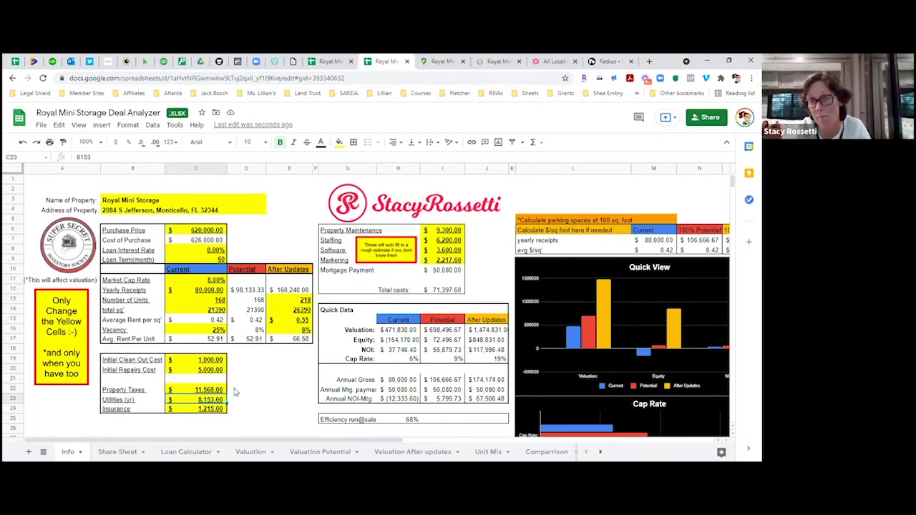
left_click(203, 409)
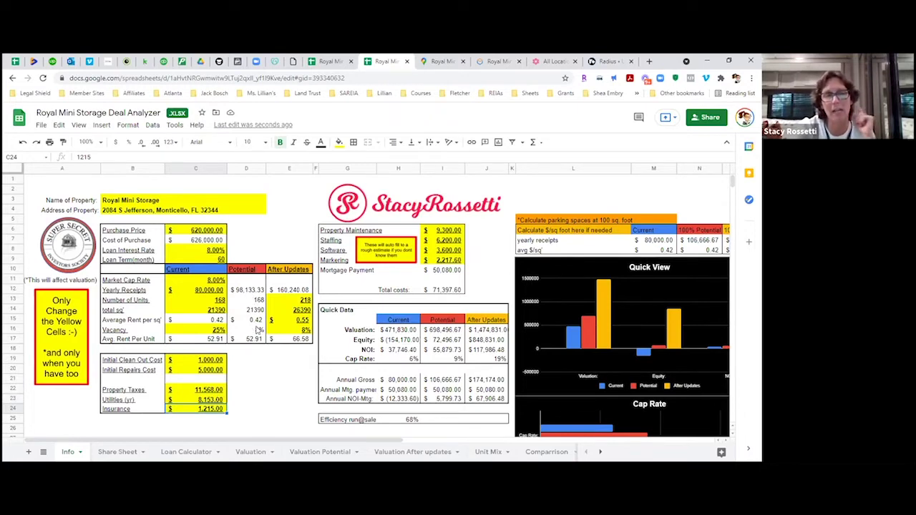
left_click(222, 332)
left_click(252, 331)
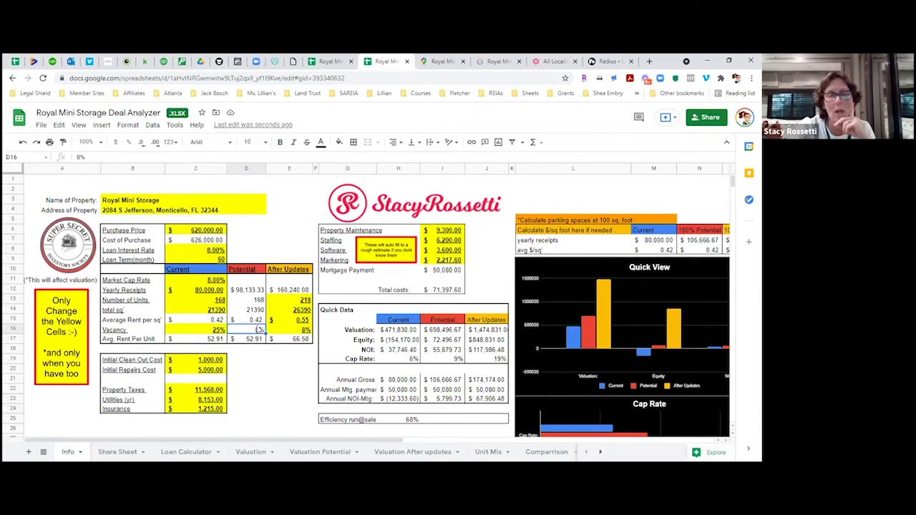
left_click(247, 291)
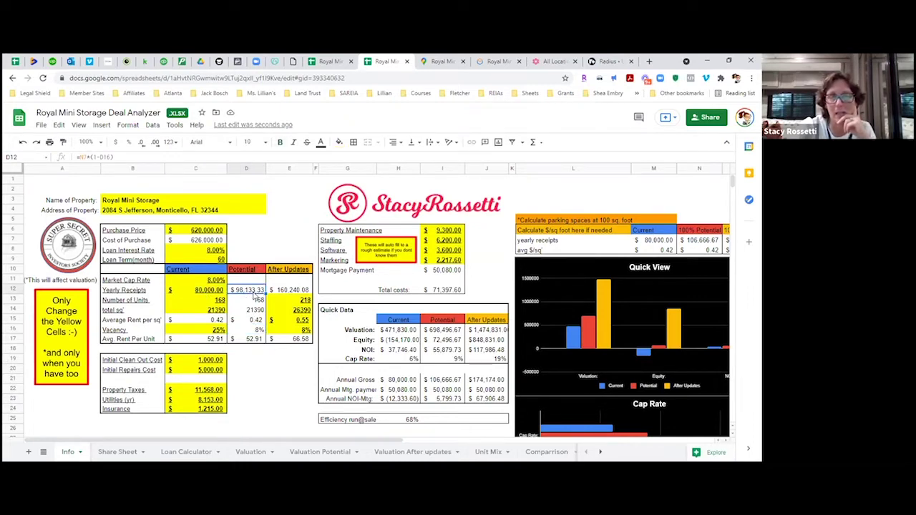
left_click(258, 321)
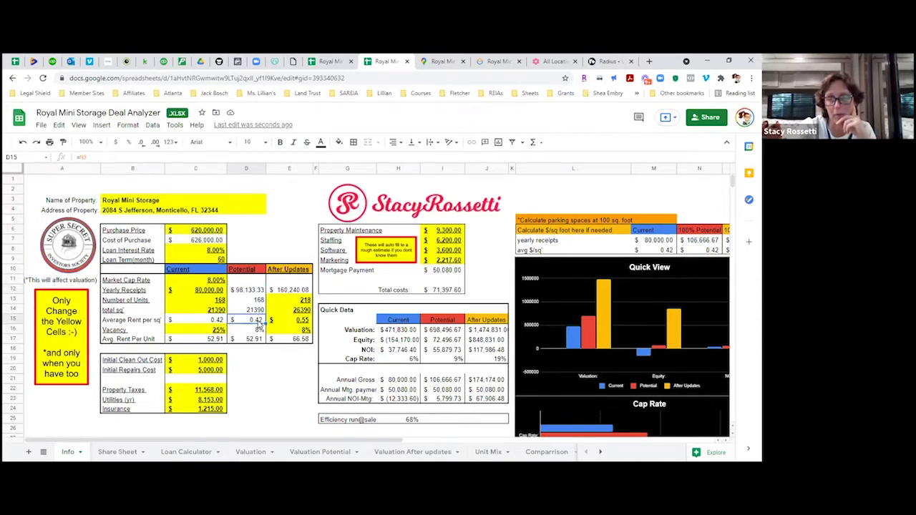
left_click(258, 331)
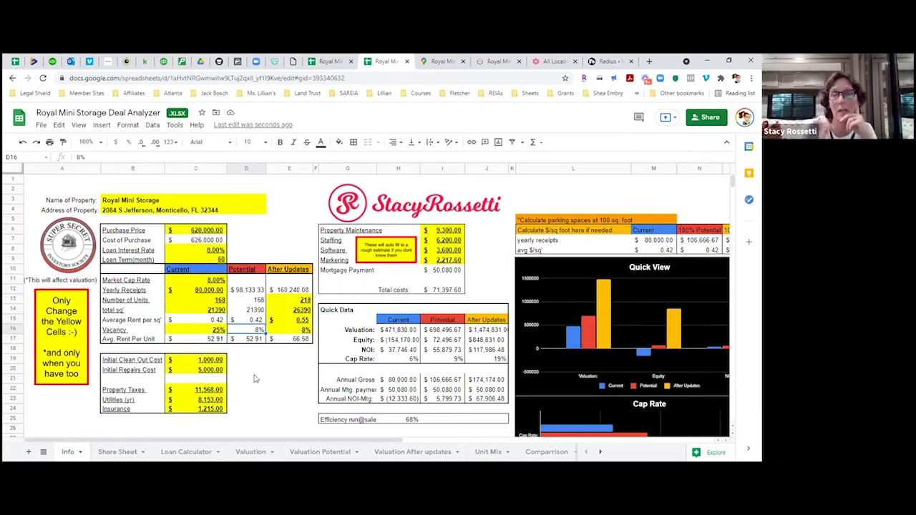
left_click(252, 290)
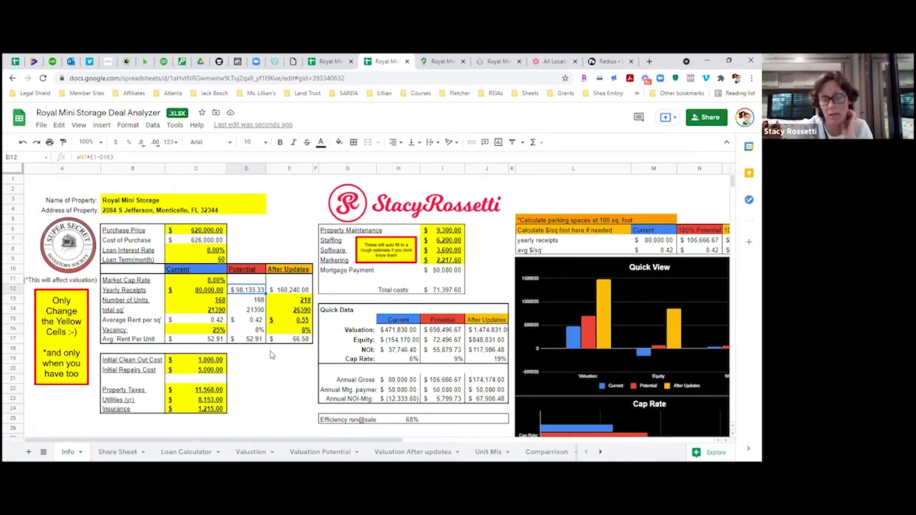
Set the After Updates number of units to 168 and its total square footage to 21390.
left_click(305, 300)
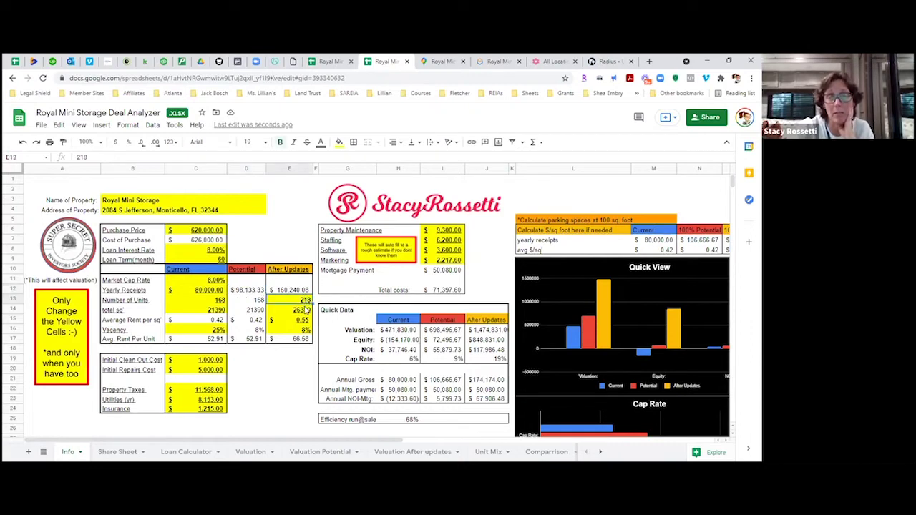
type("168")
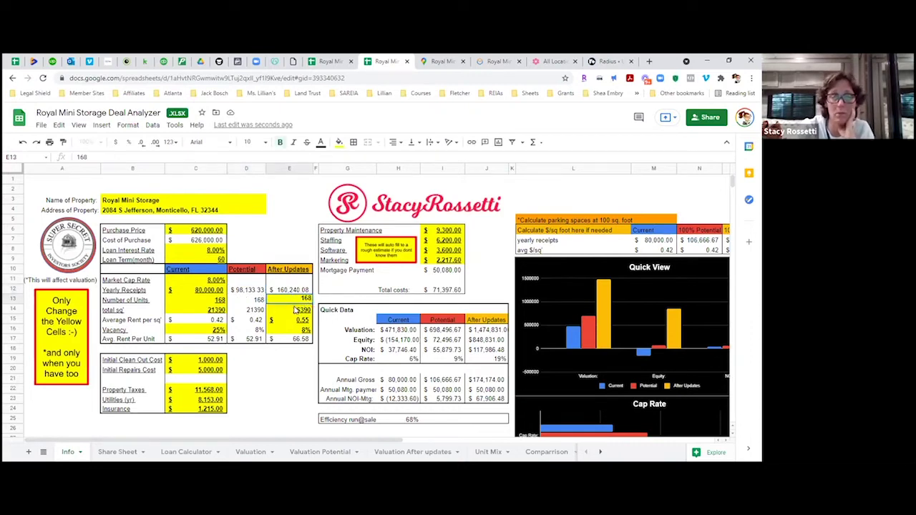
key("Return")
type("213")
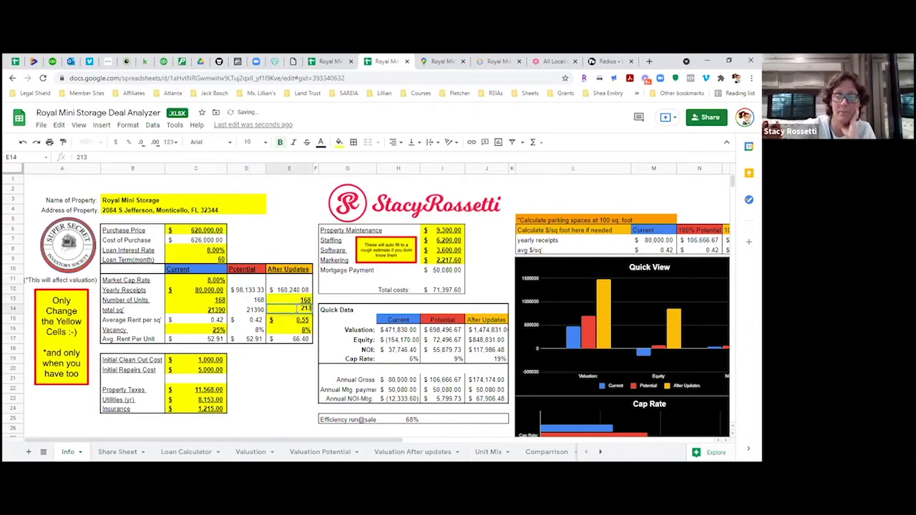
type("90")
left_click(305, 390)
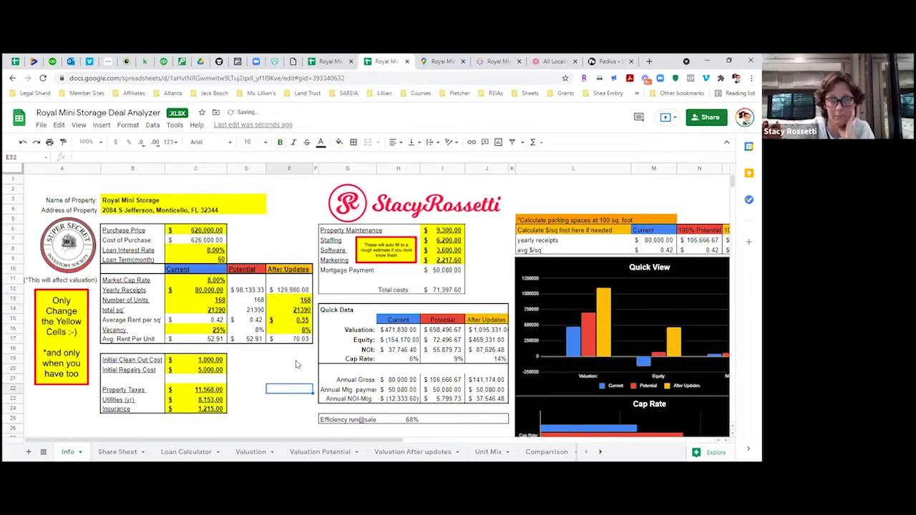
Check the After Updates total square footage, average rent per square foot and vacancy values.
left_click(307, 309)
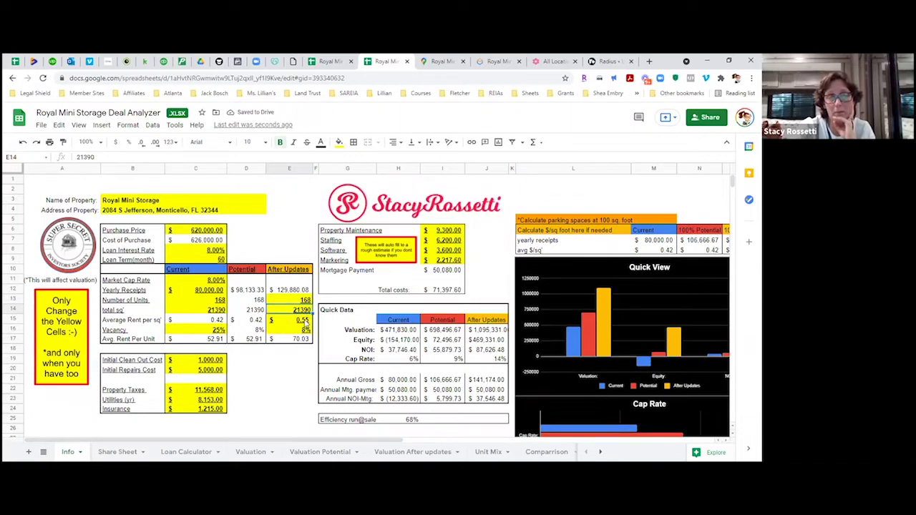
left_click(307, 321)
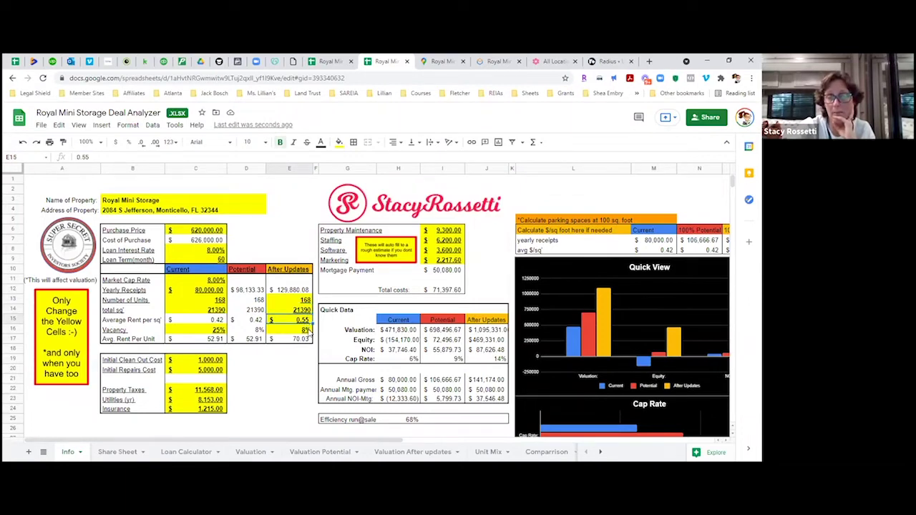
left_click(309, 331)
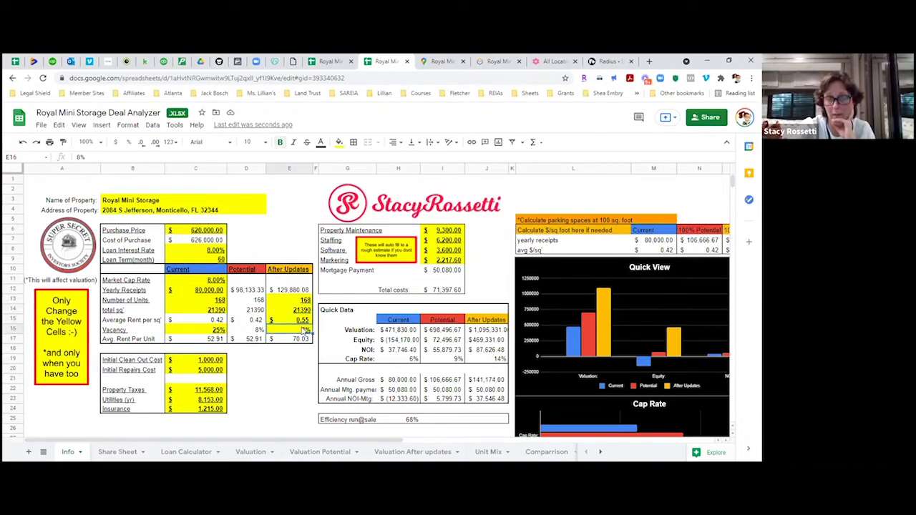
left_click(304, 320)
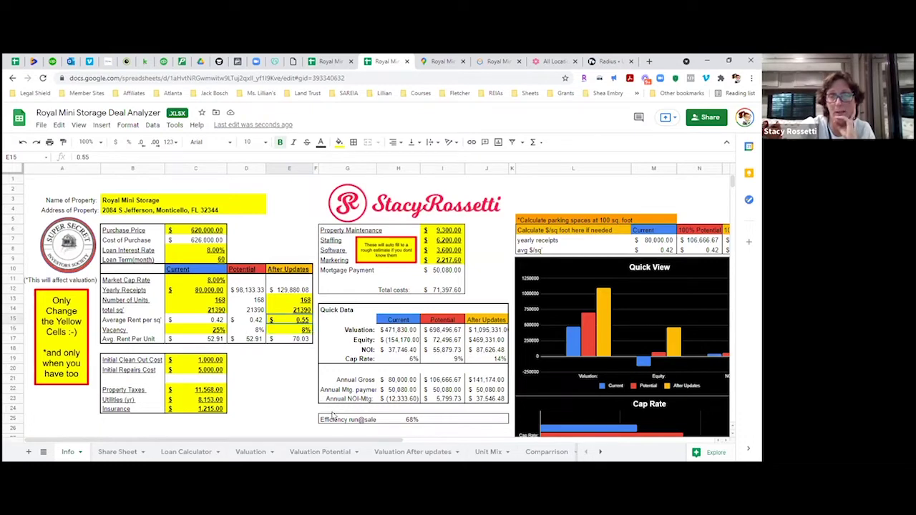
Open the Comparison sheet and examine the Registers Mini Storage and Monticello Mini Storage competitor rows.
left_click(546, 452)
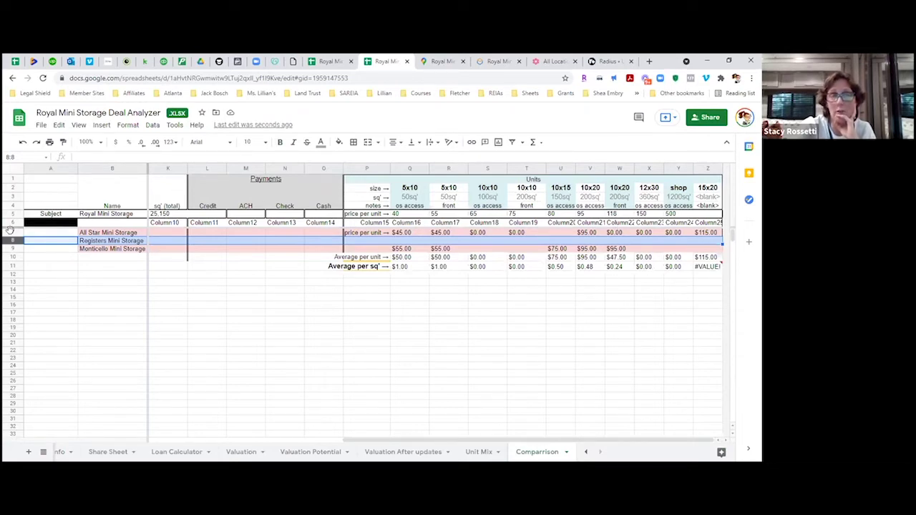
left_click(12, 248)
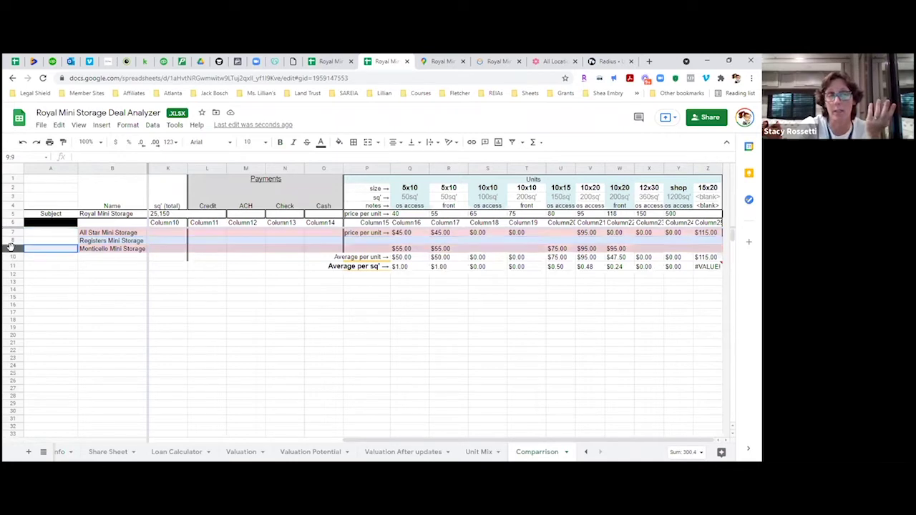
left_click(12, 241)
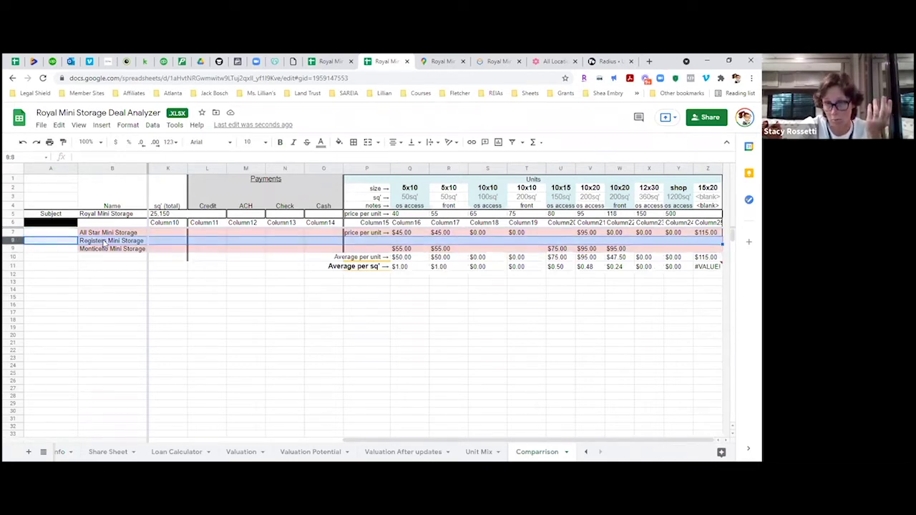
Examine All Star Mini Storage's competitor row, checking its 5x10, 10x20 outside-access and 15x20 unit prices.
left_click(12, 248)
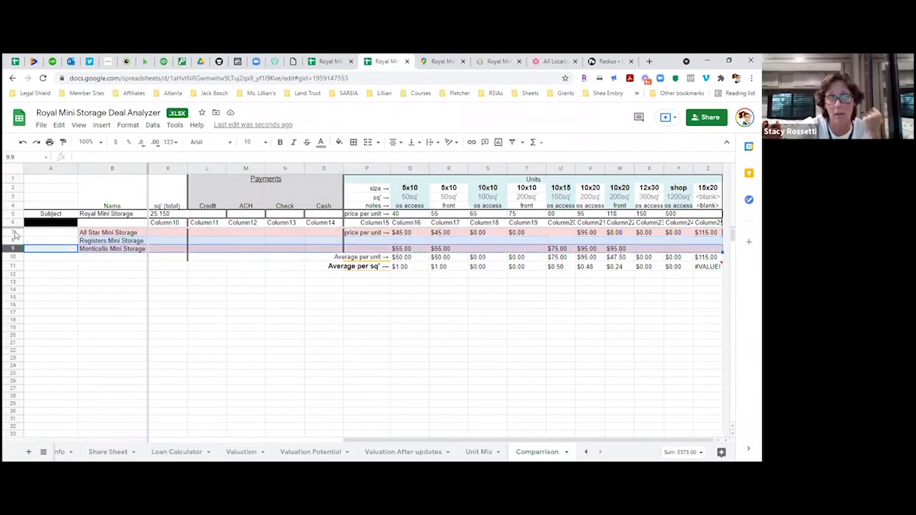
left_click(12, 233)
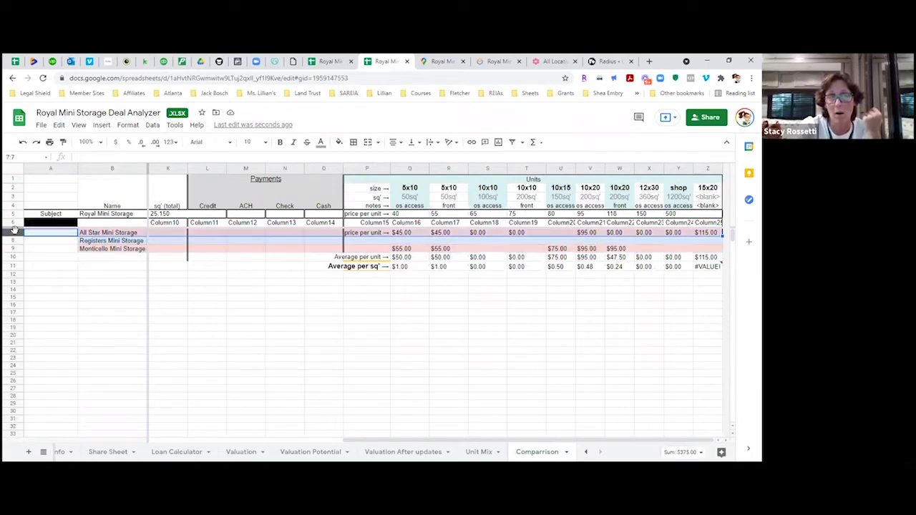
left_click(401, 234)
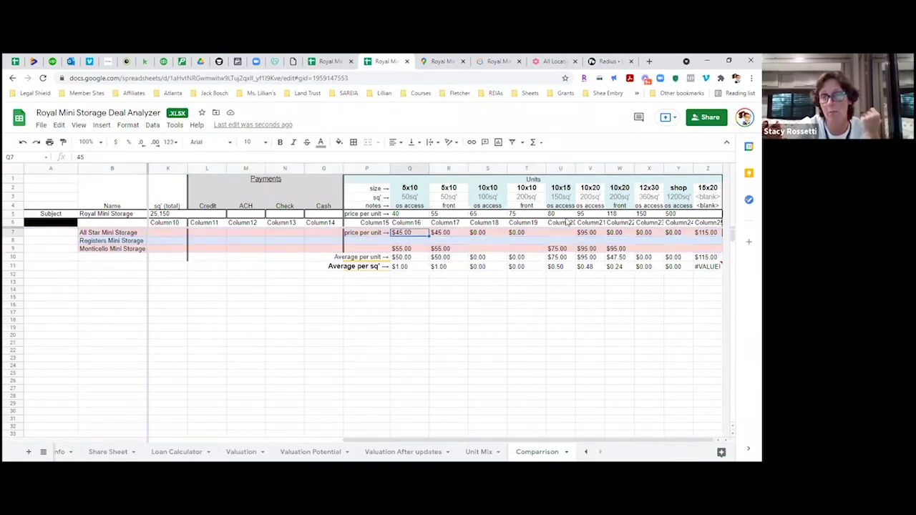
left_click(592, 234)
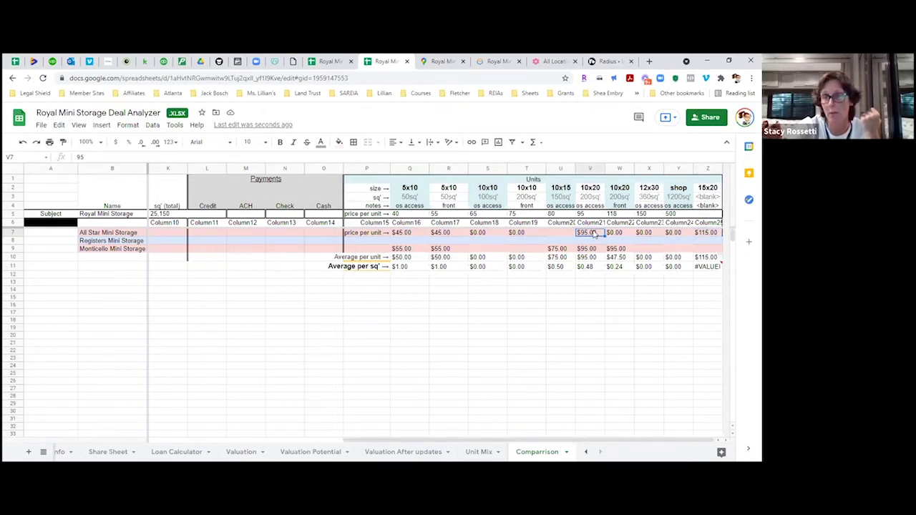
left_click(715, 234)
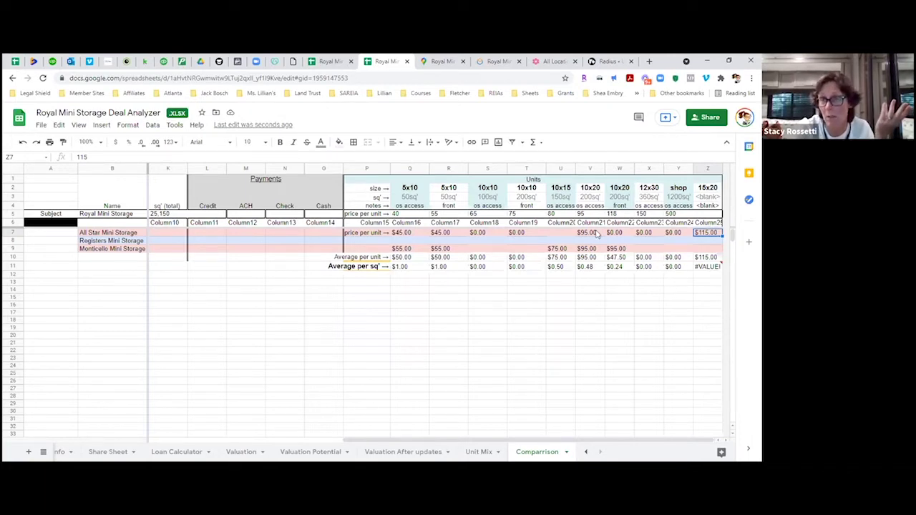
left_click(599, 234)
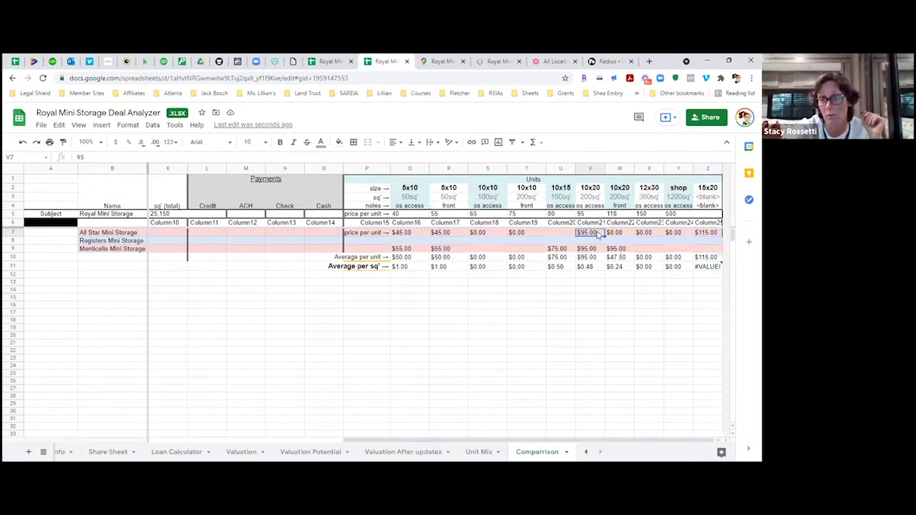
left_click(713, 235)
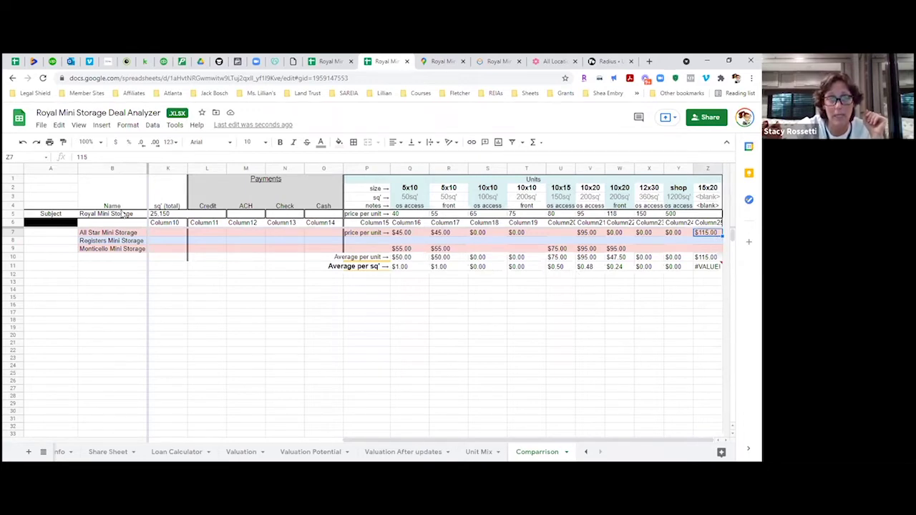
Examine Monticello Mini Storage's prices for the 5x10, 10x15 and both 10x20 unit types.
left_click(14, 248)
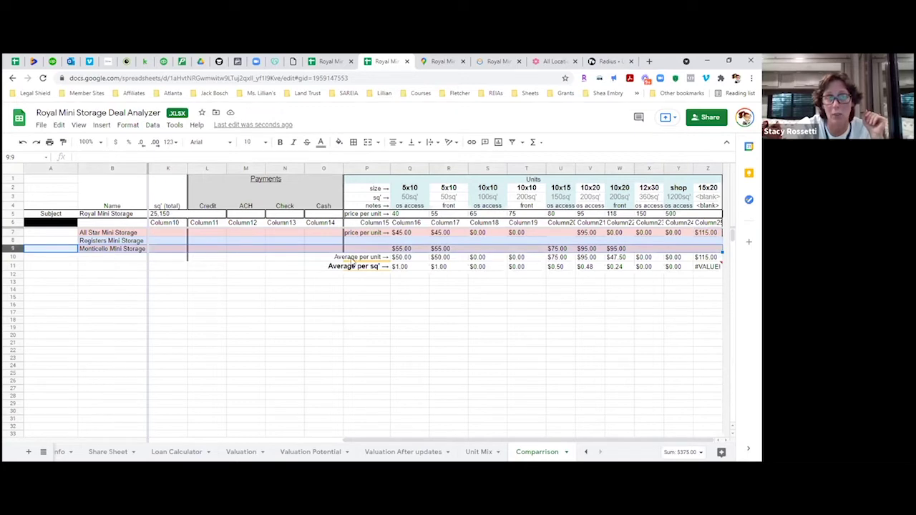
left_click(405, 249)
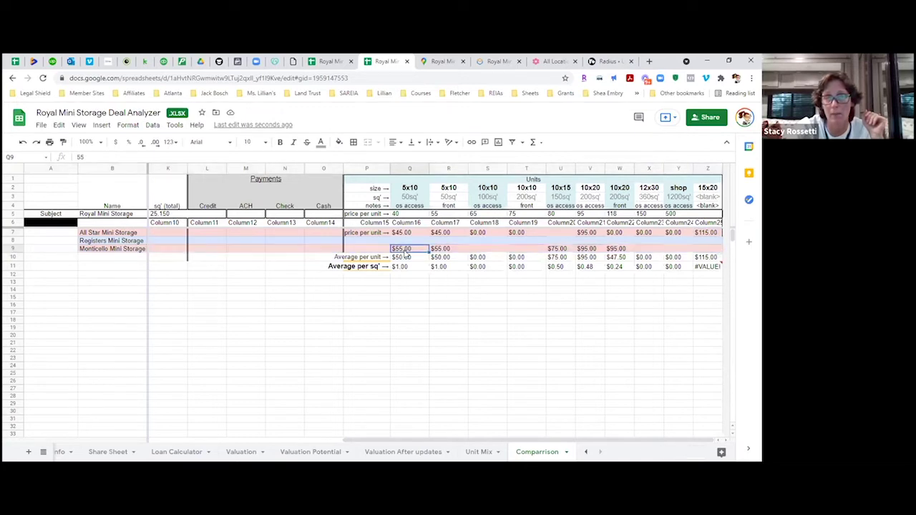
left_click(558, 249)
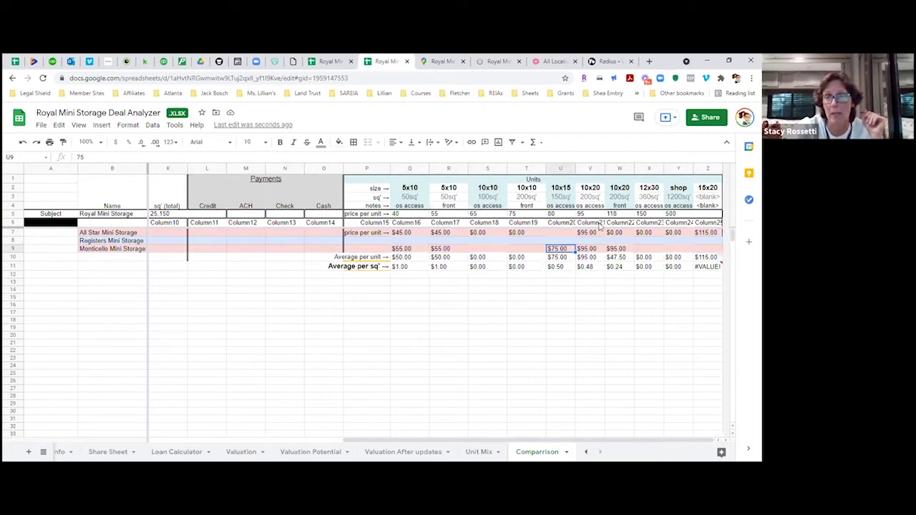
left_click(599, 249)
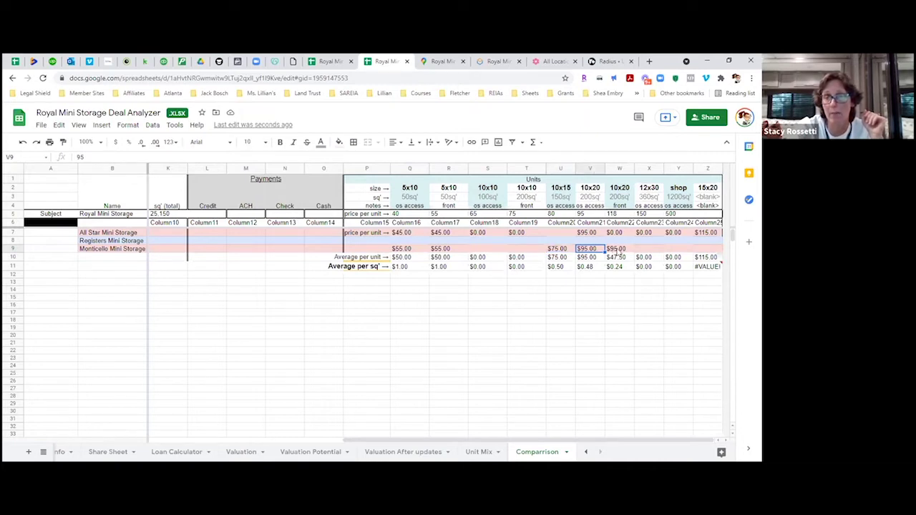
left_click_drag(613, 248, 615, 249)
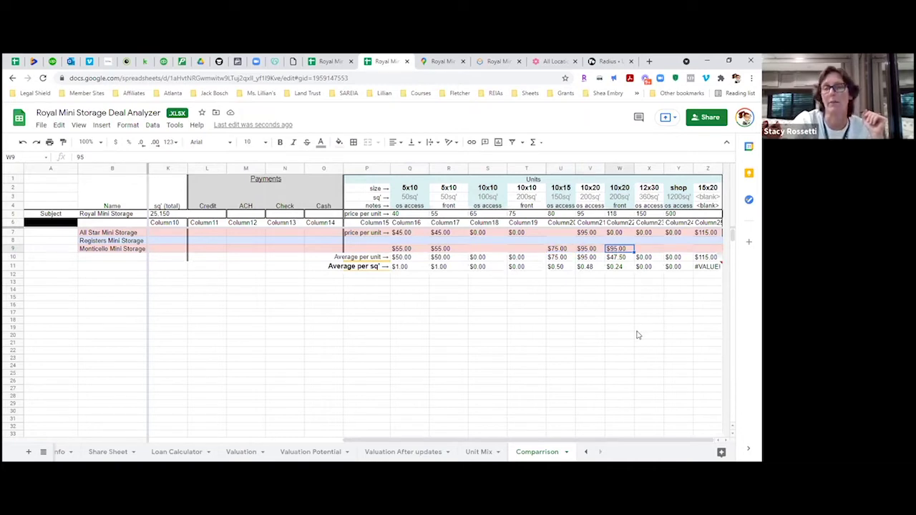
Check the competitors' average price per square foot for the front 10x20, outside-access 10x20 and 10x15 units.
left_click(615, 267)
left_click(591, 267)
left_click(562, 267)
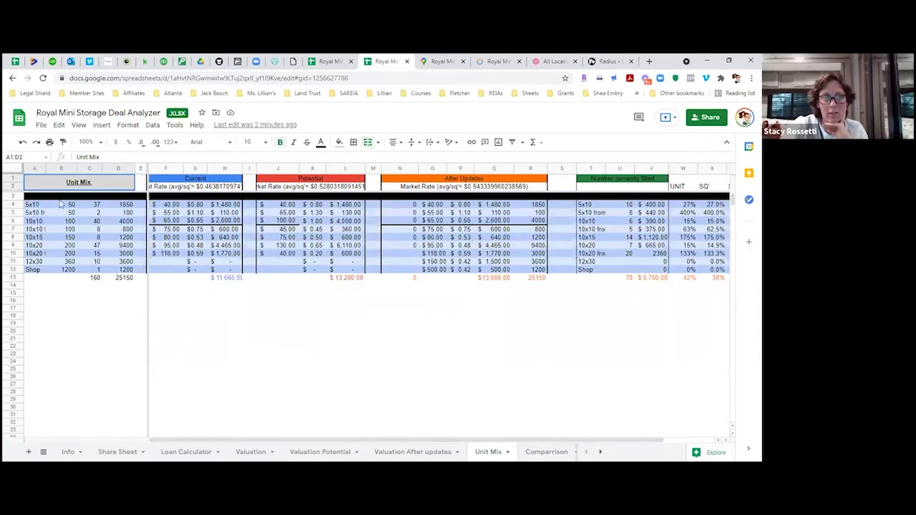
Open the Unit Mix sheet and review the total units, square footage and the Current, Potential and After Updates income.
left_click(97, 279)
left_click(117, 278)
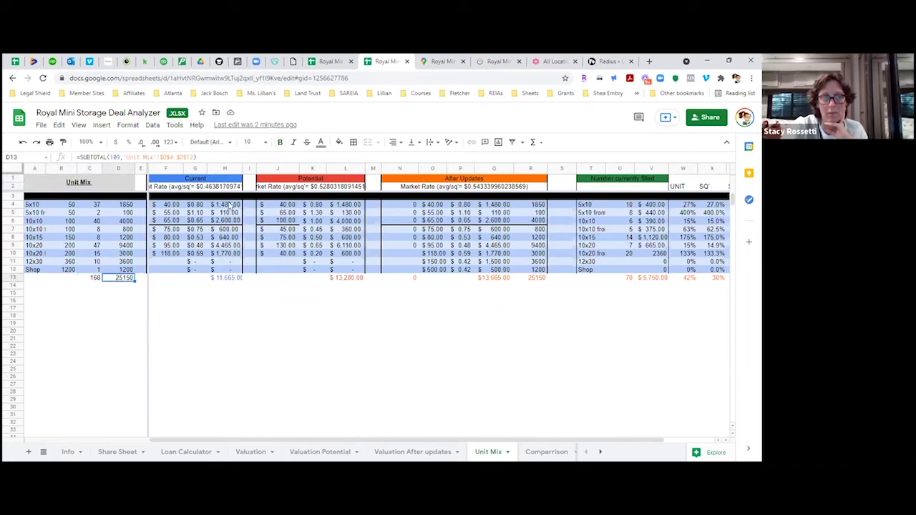
left_click(228, 279)
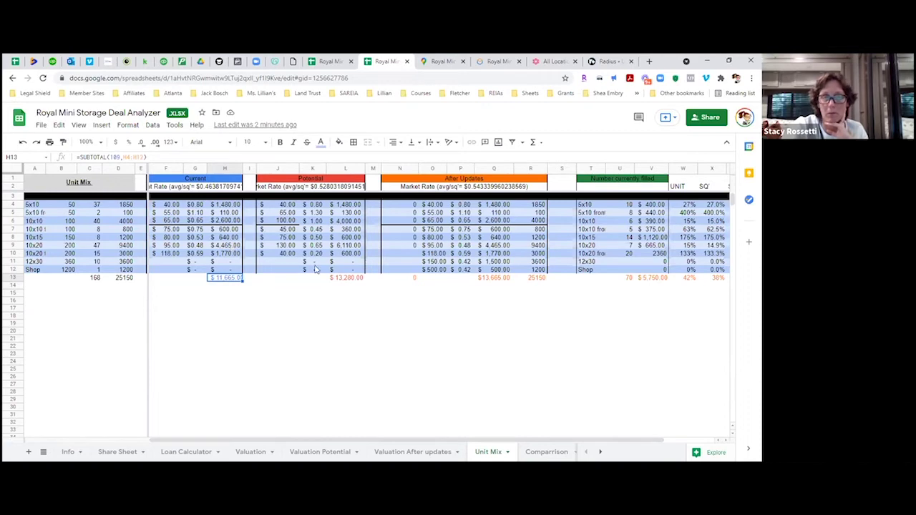
left_click(345, 270)
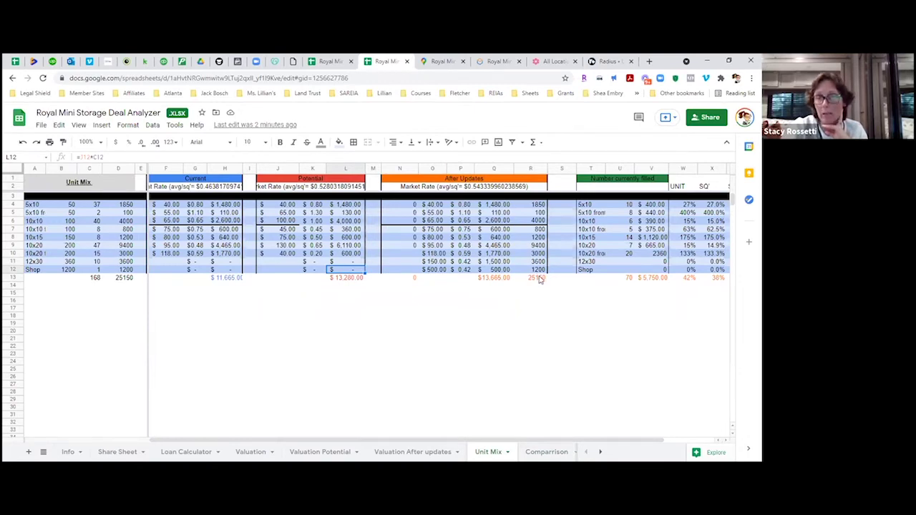
left_click(498, 281)
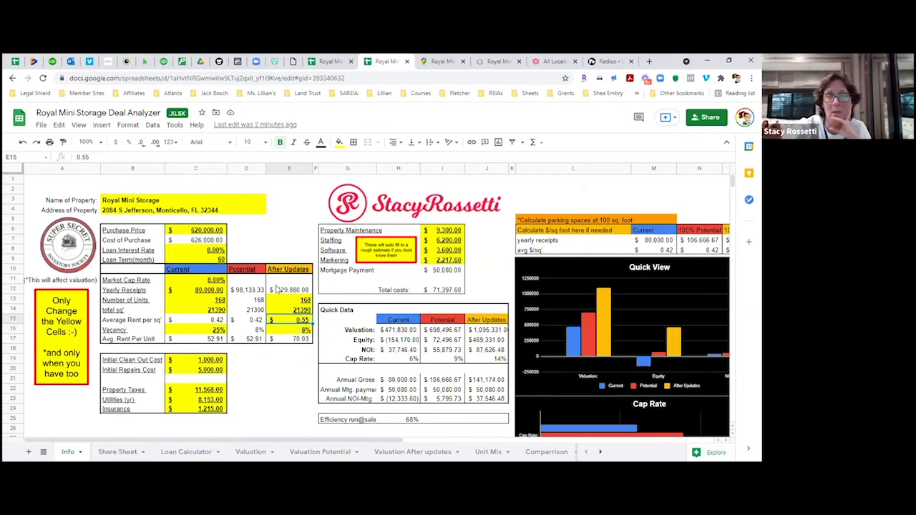
On the Info sheet, compare the Current, Potential and After Updates valuations with the purchase price, and check the After Updates units and rent per square foot.
left_click(404, 332)
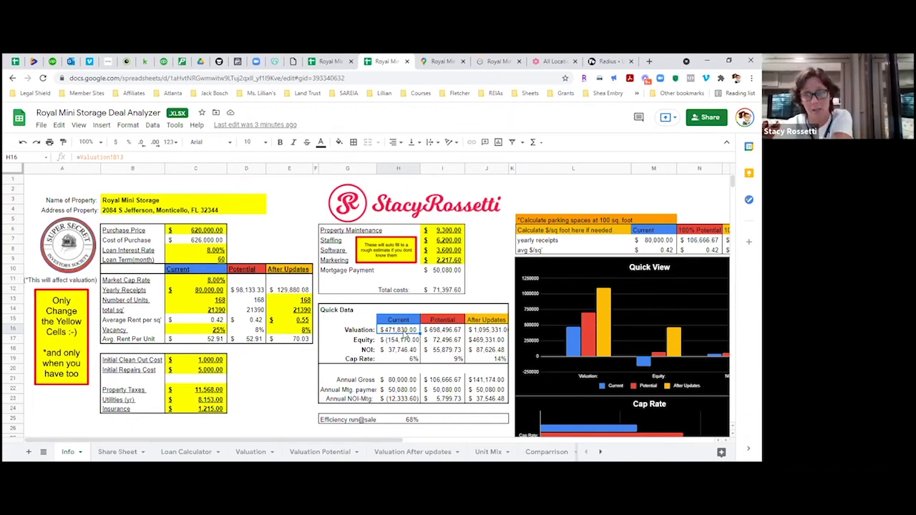
left_click(440, 334)
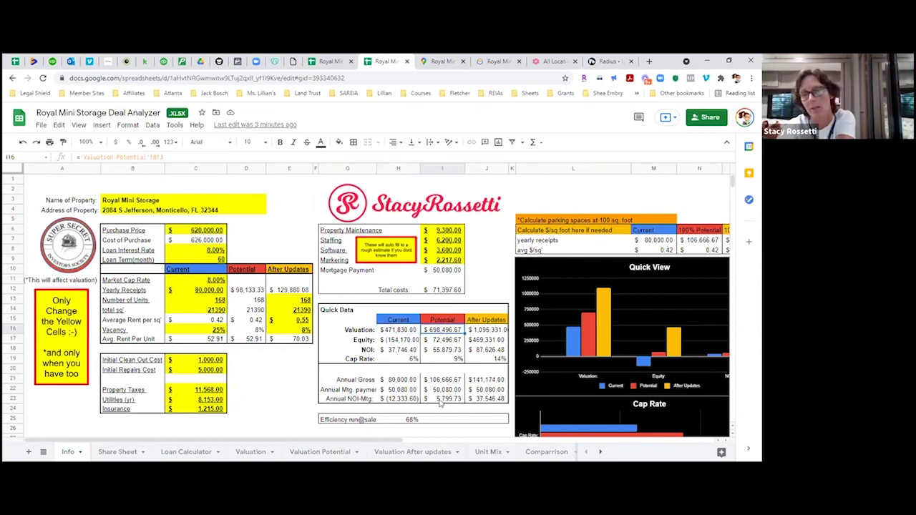
left_click(204, 230)
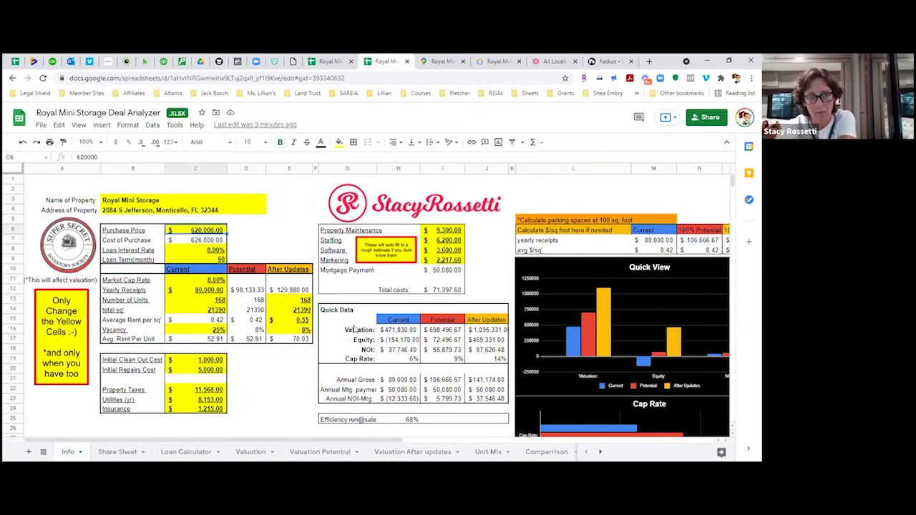
left_click(435, 333)
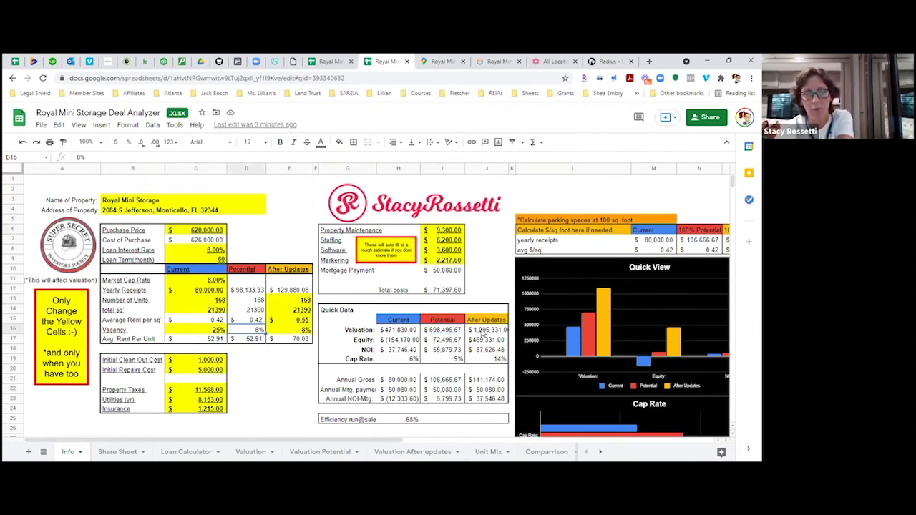
left_click(484, 331)
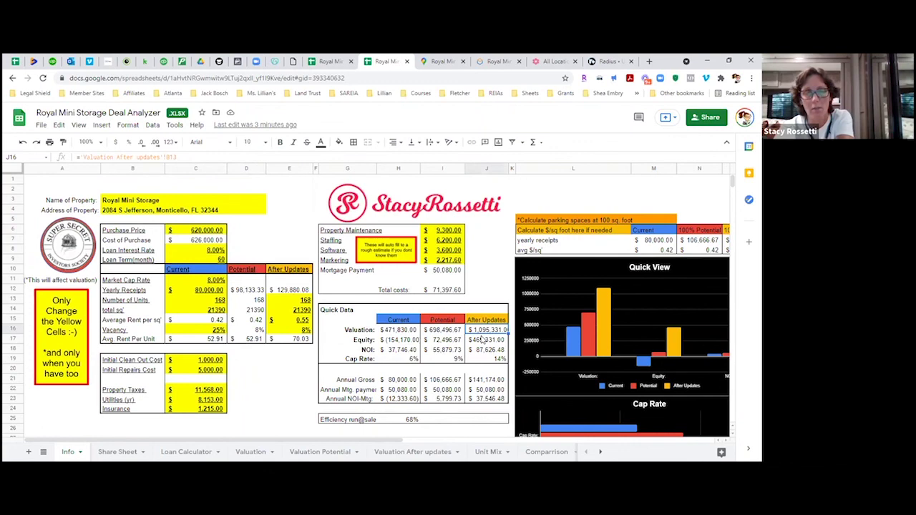
left_click(306, 300)
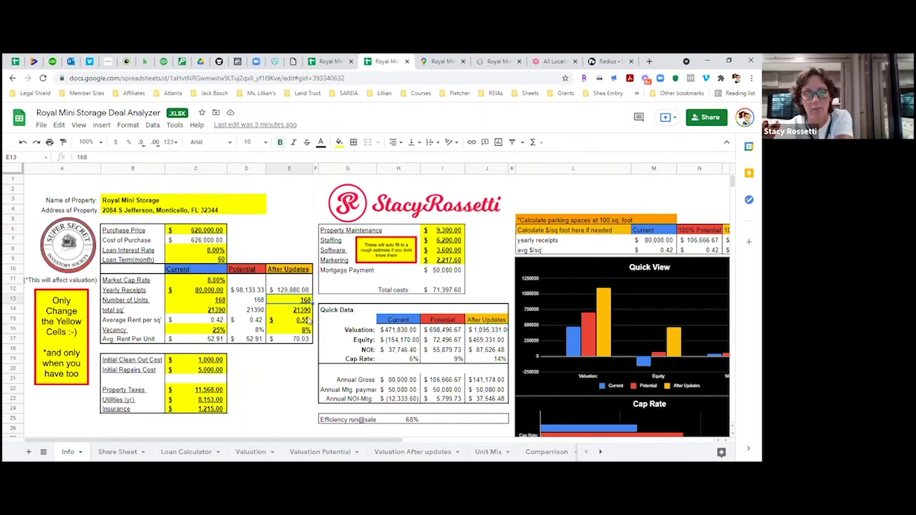
left_click(306, 322)
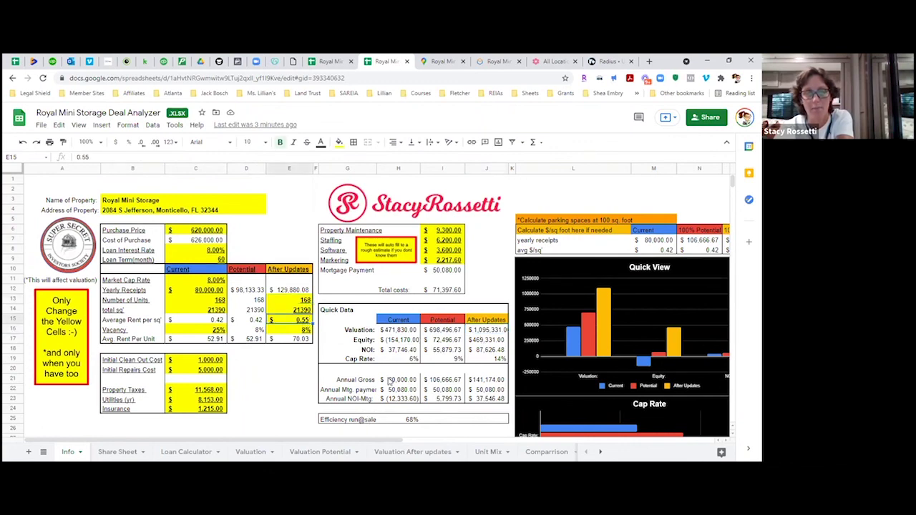